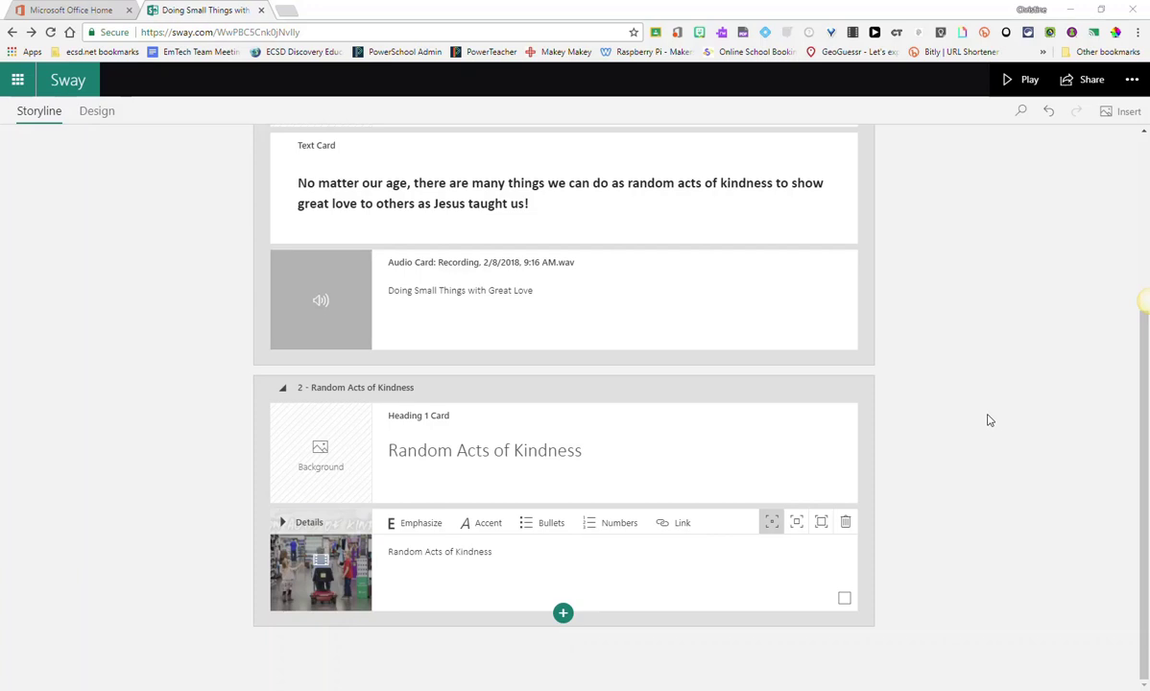
Insert an empty image card below the video card in the Random Acts of Kindness section
left_click(562, 615)
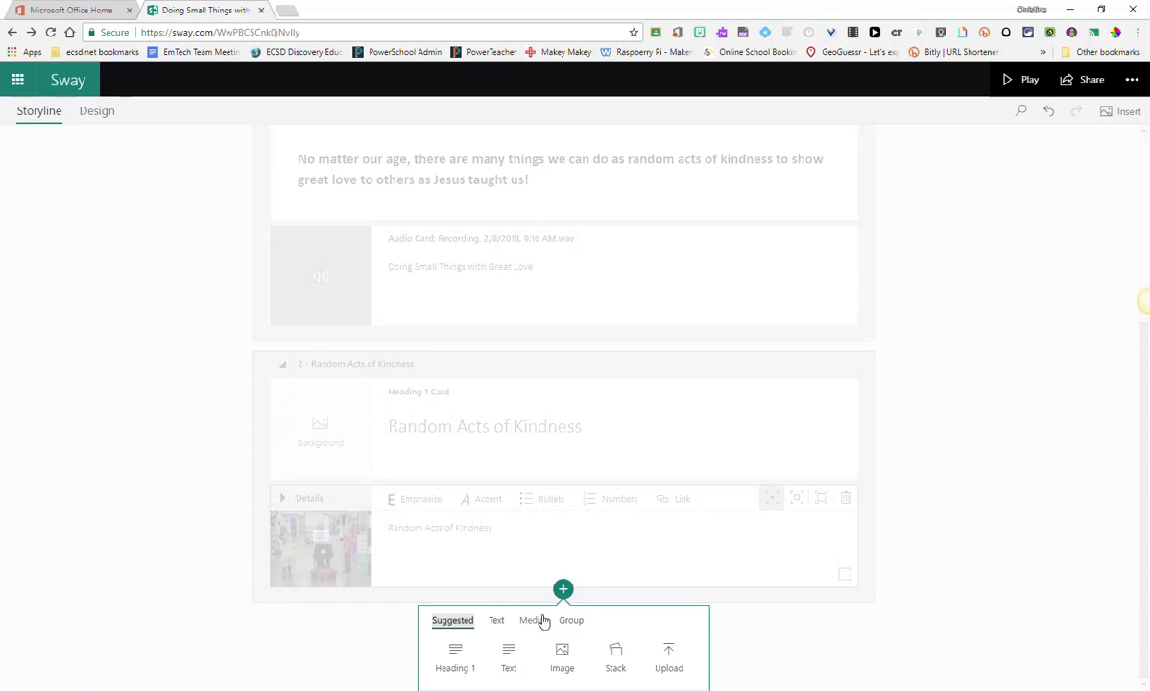
left_click(534, 622)
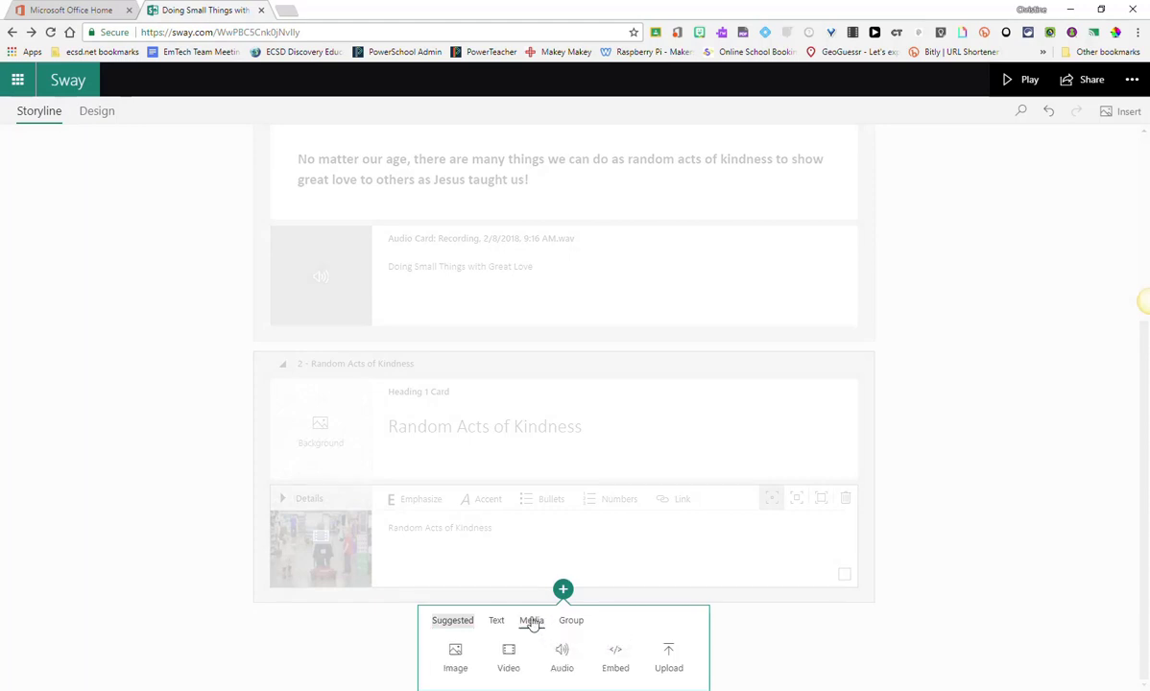
left_click(534, 623)
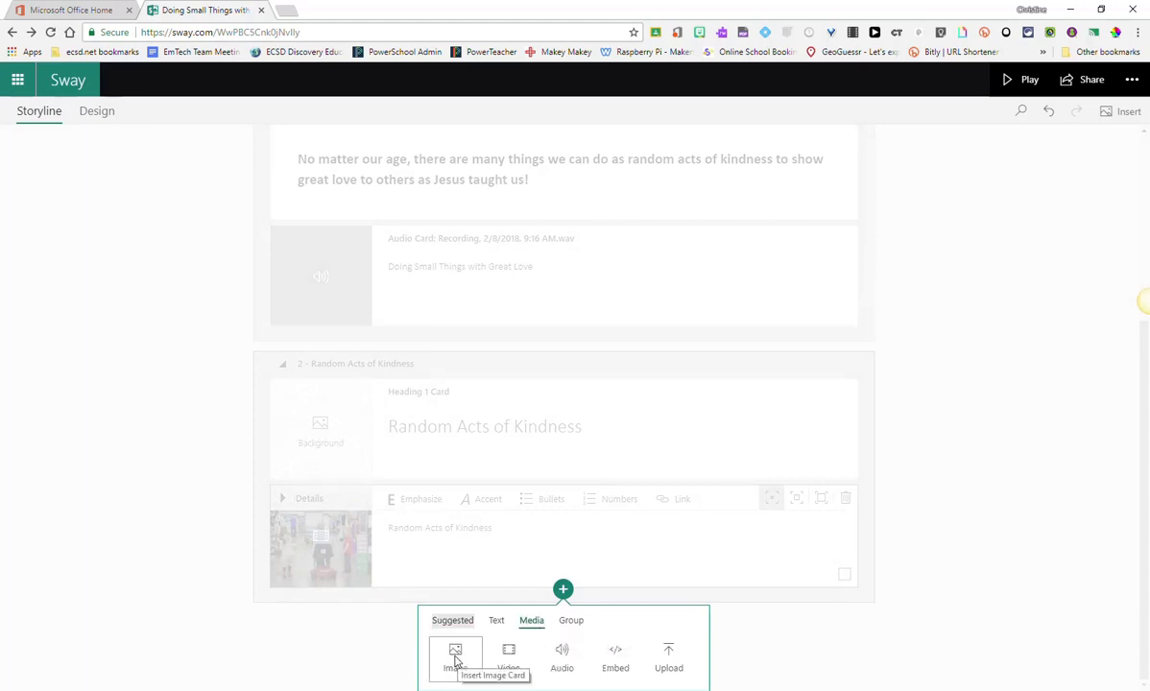
left_click(455, 657)
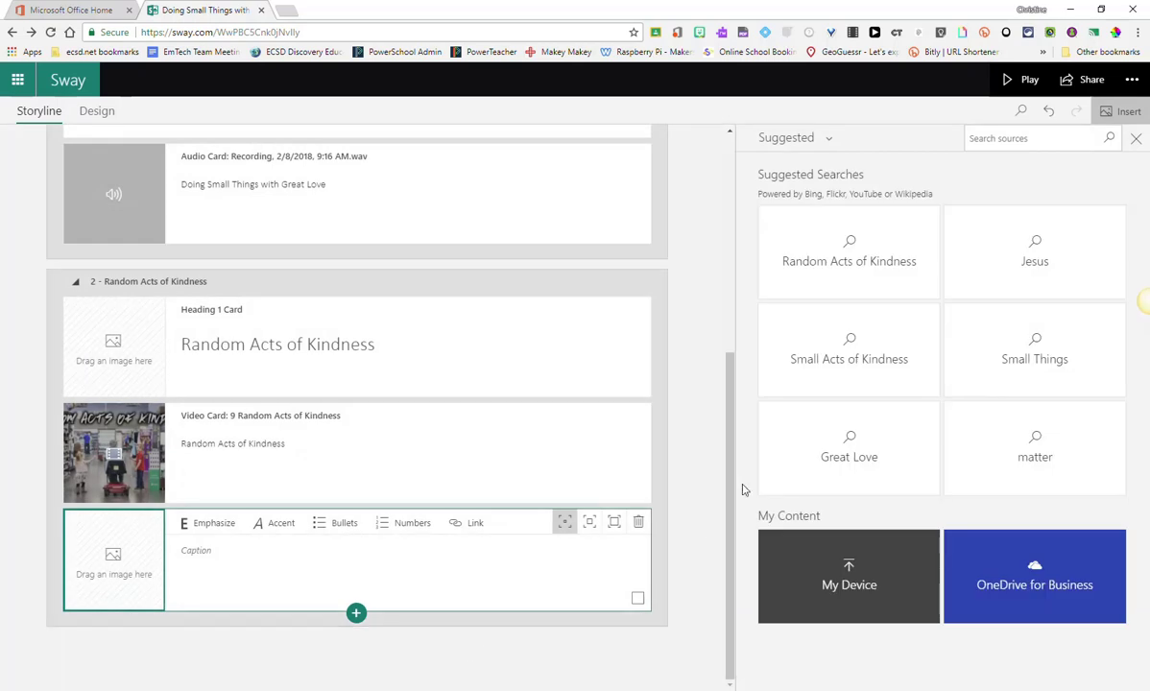
Search the image sources for "shovelling snow" and add the picture of the boy shovelling snow to the new card
left_click(1037, 141)
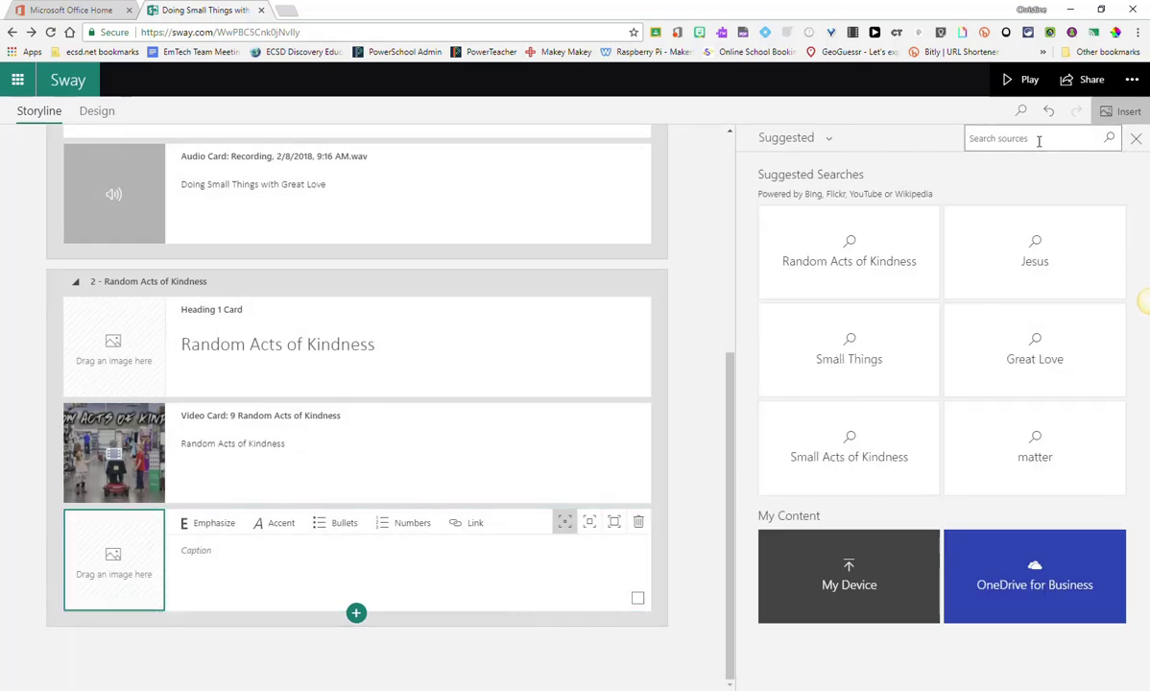
type("showelling snow")
key("Return")
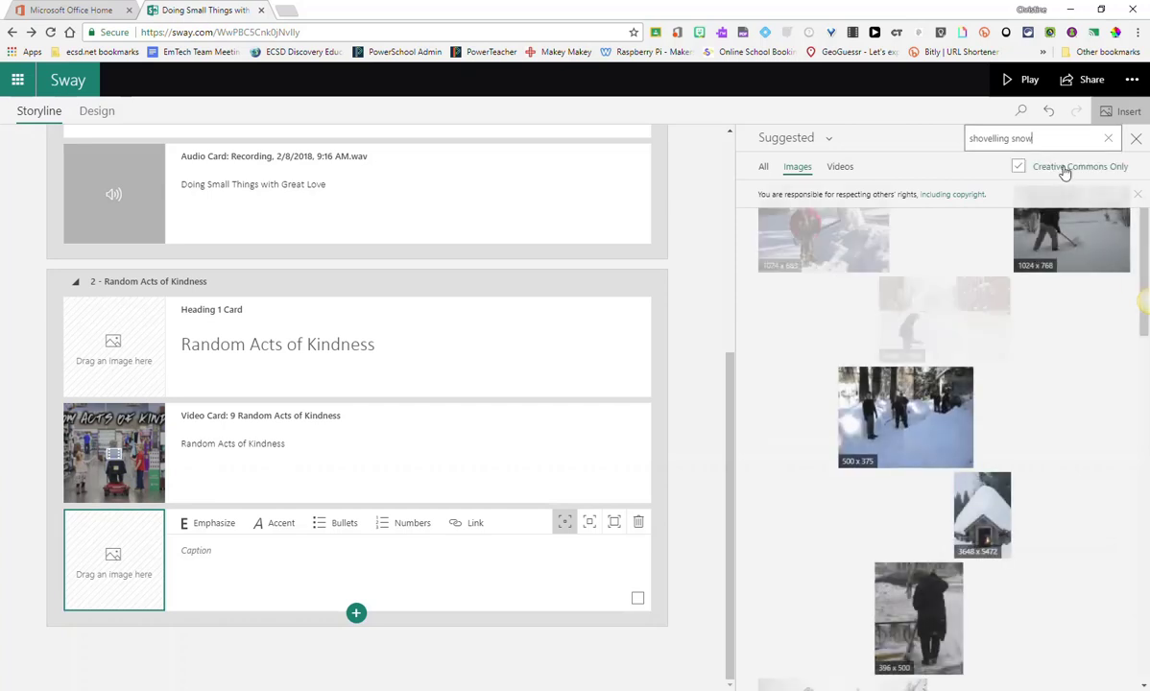
left_click(812, 245)
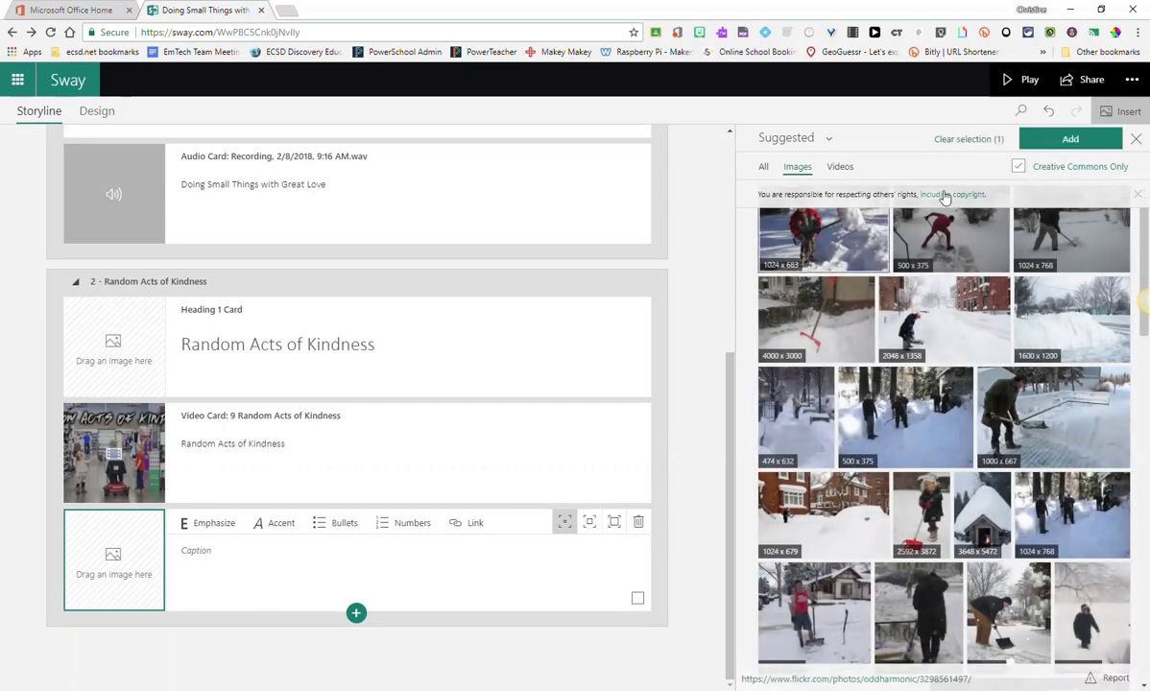
left_click(1091, 141)
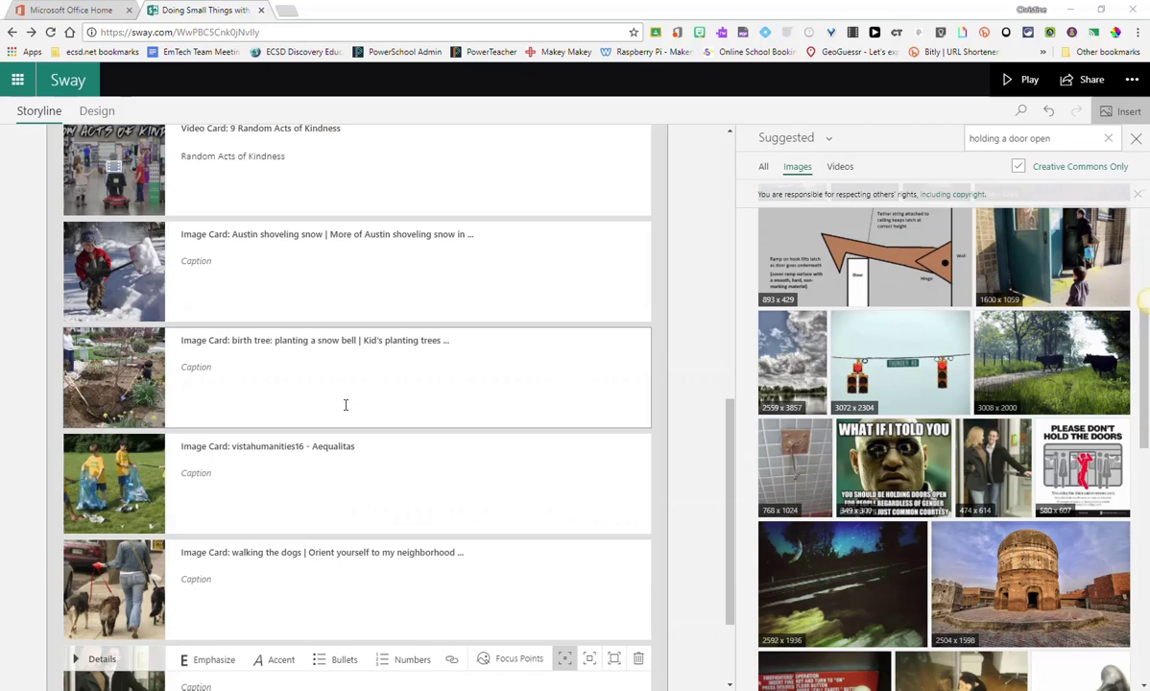
Select all five image cards below the video card, from shovelling snow to holding the door, and group them
scroll(346, 404, "up", 3)
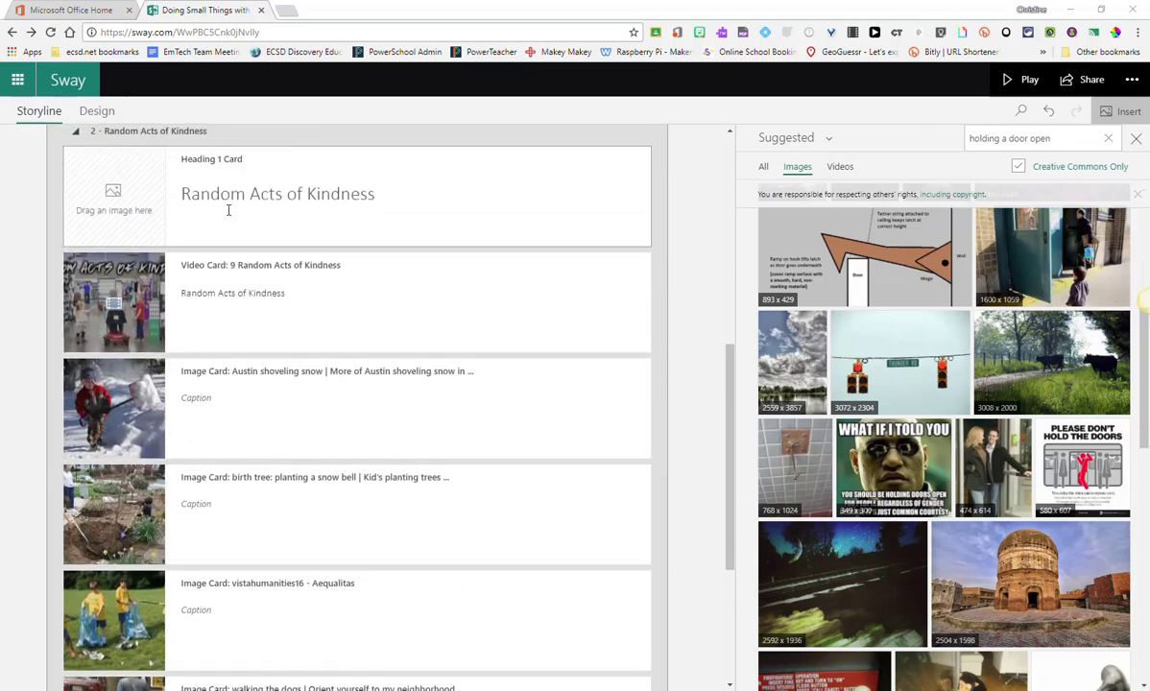
scroll(516, 445, "down", 1)
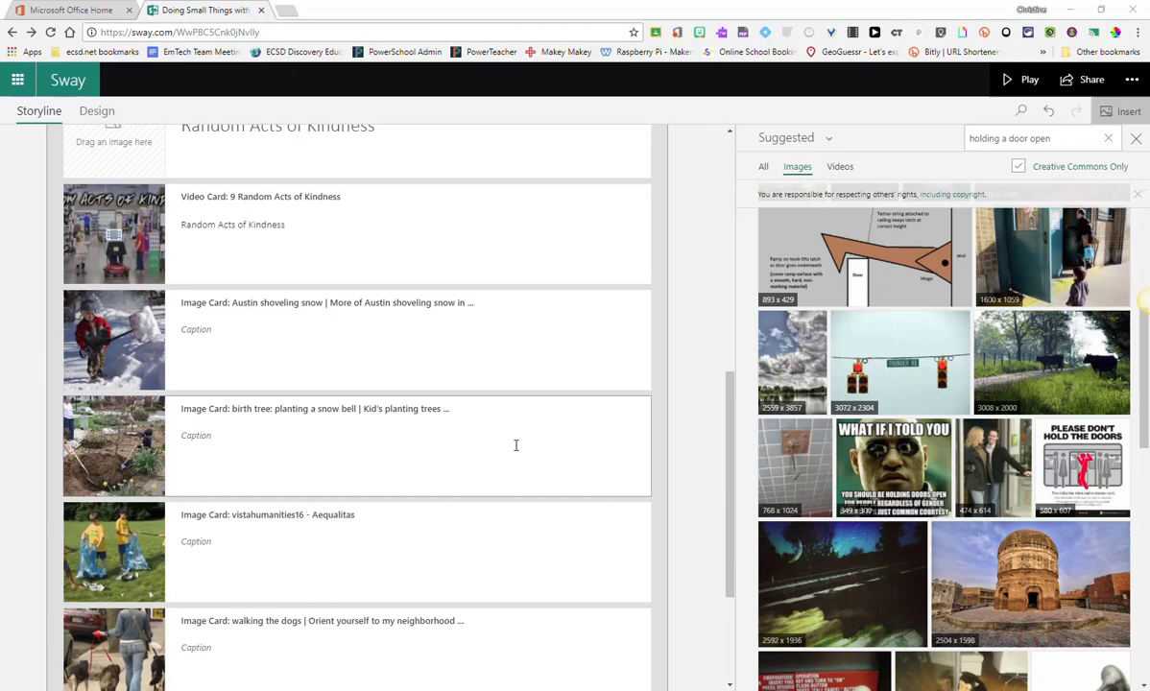
scroll(515, 445, "down", 1)
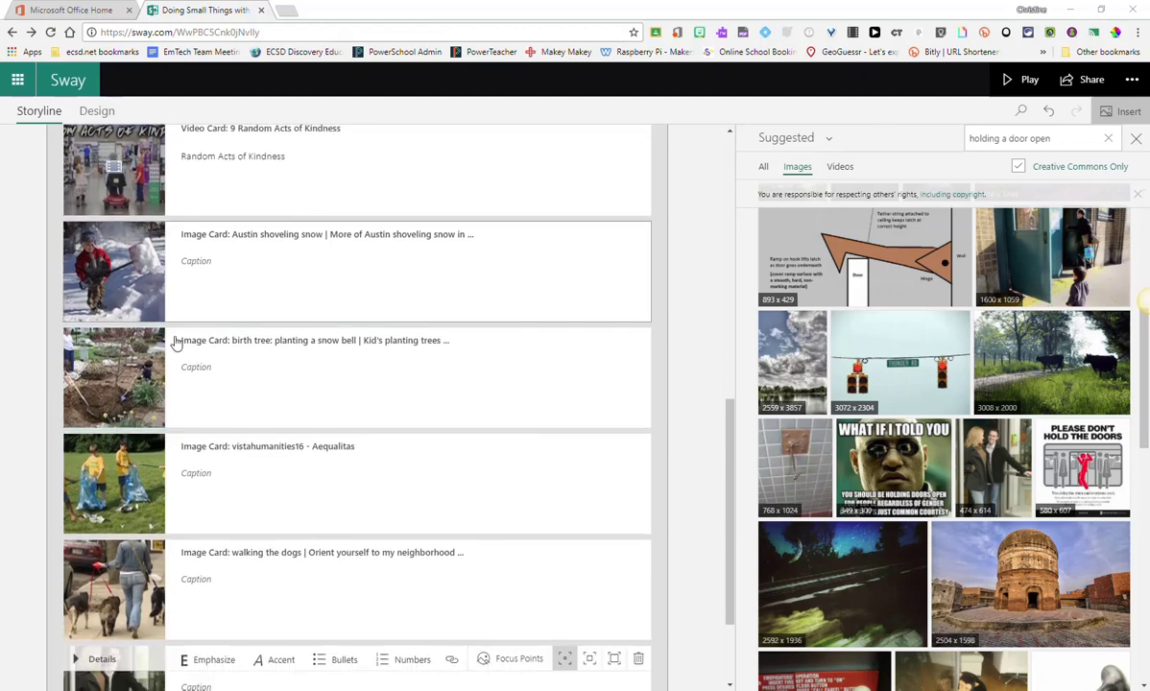
left_click(451, 301)
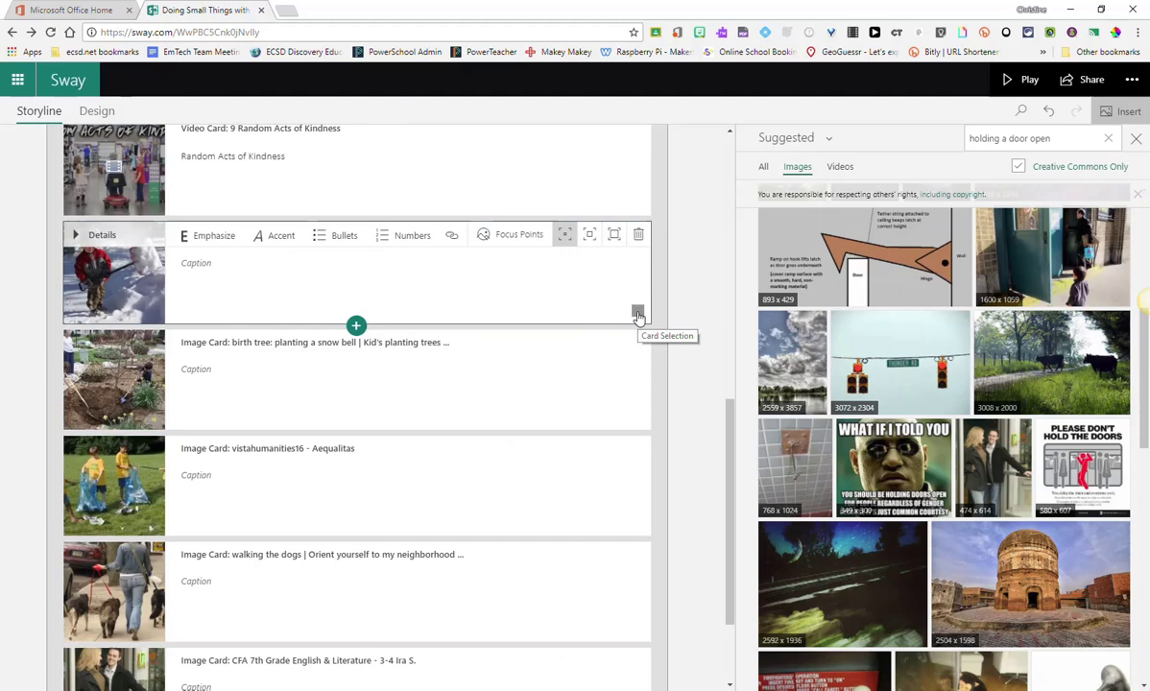
left_click(638, 314)
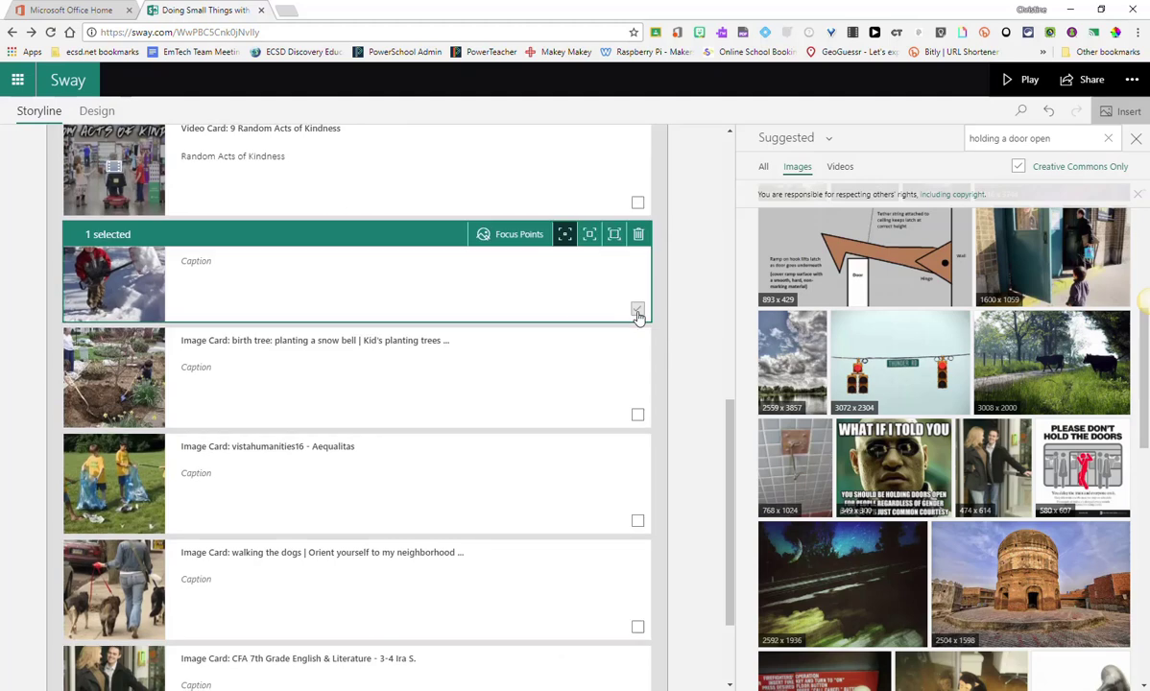
scroll(470, 431, "down", 1)
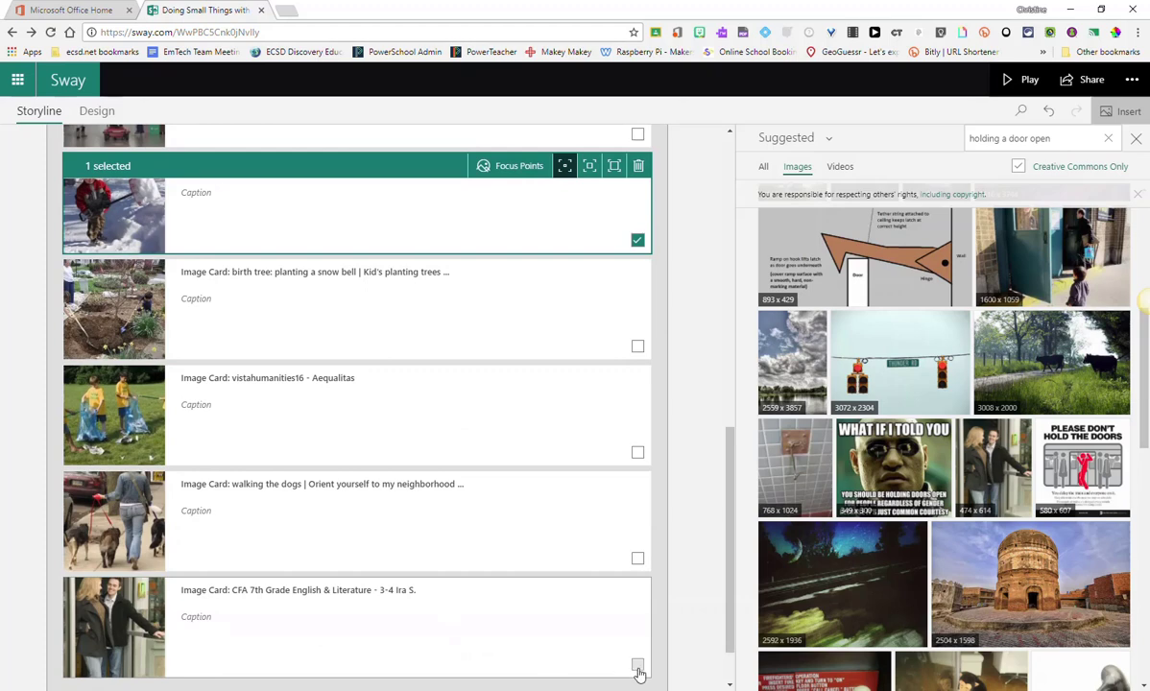
left_click(638, 349)
left_click(639, 452)
left_click(637, 558)
left_click(638, 664)
left_click(465, 204)
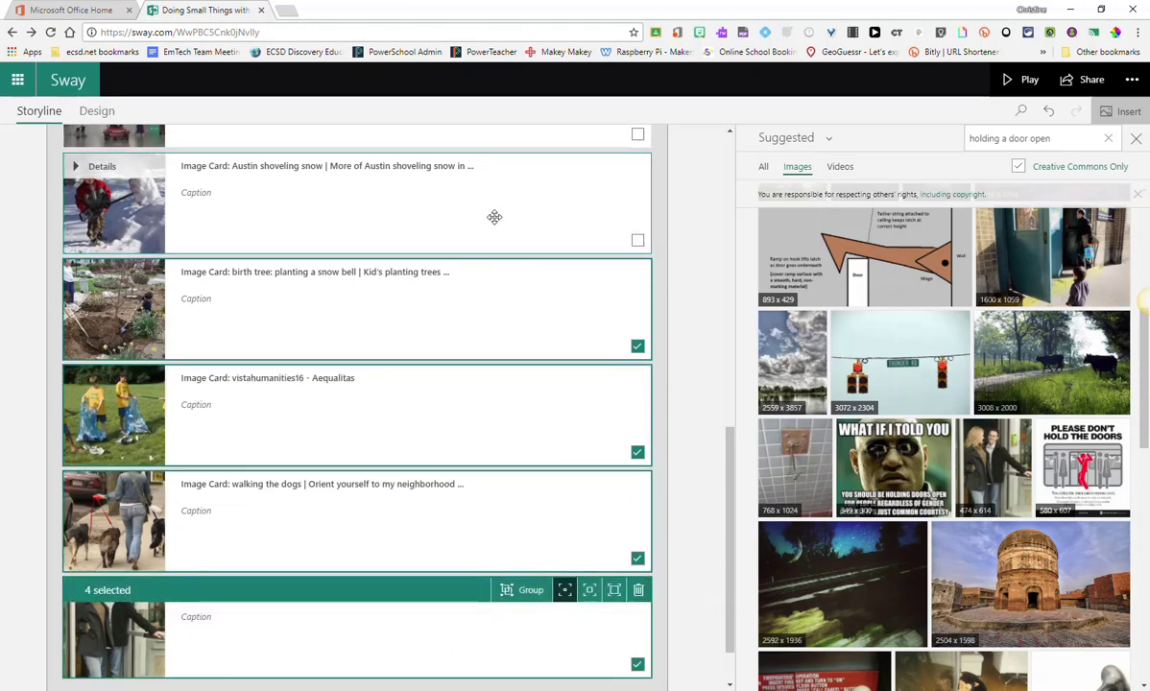
left_click(638, 241)
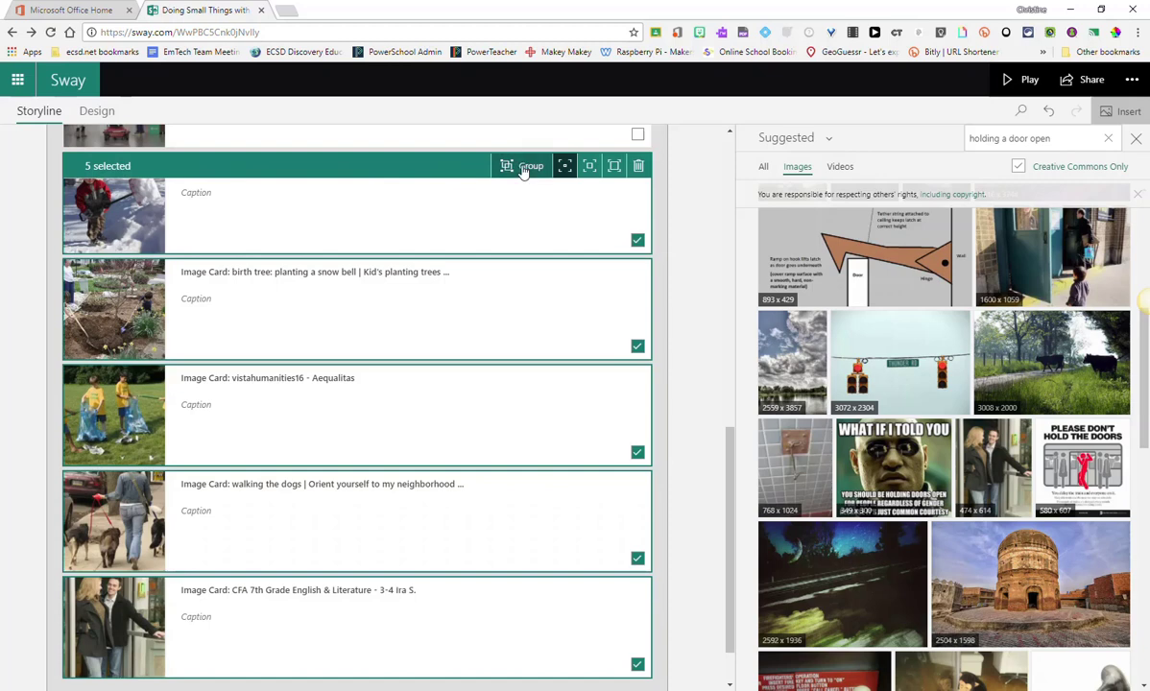
left_click(524, 169)
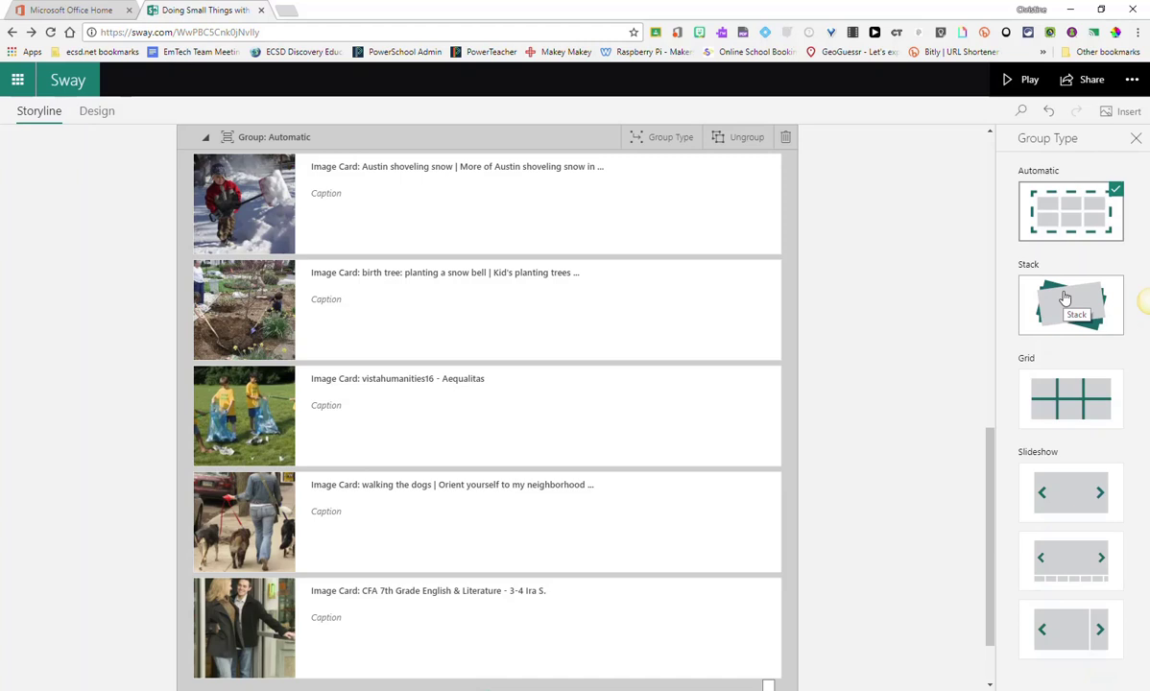
Change the image group's type to Stack and set its emphasis to Moderate
left_click(1065, 298)
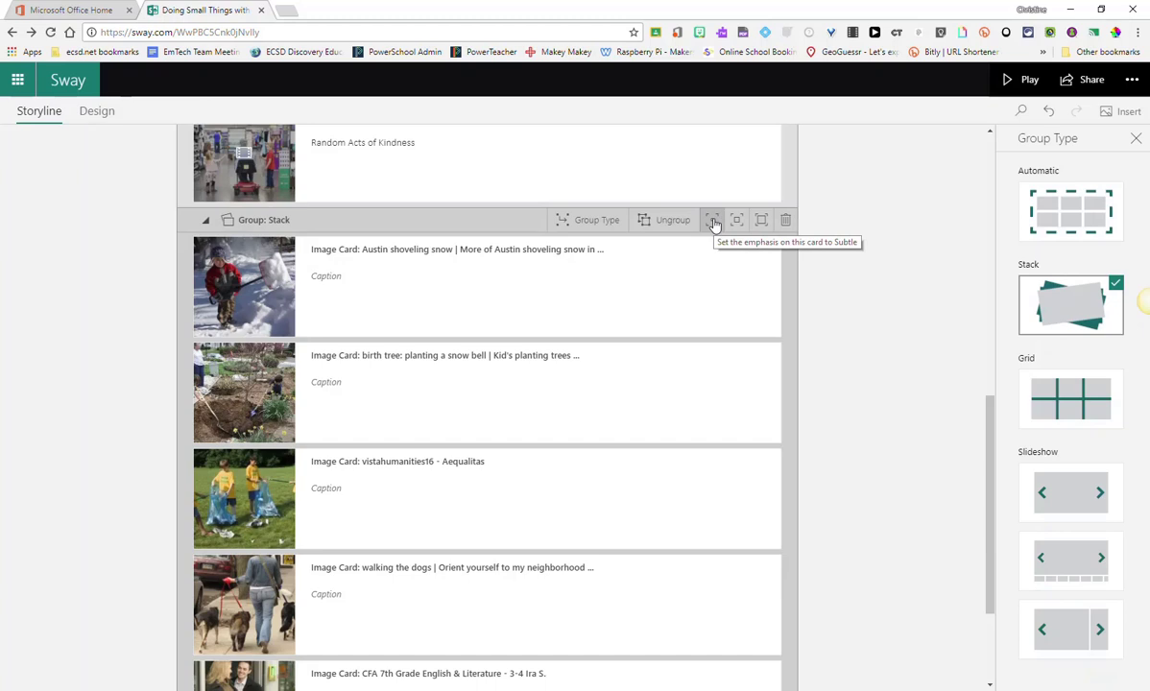
left_click(713, 222)
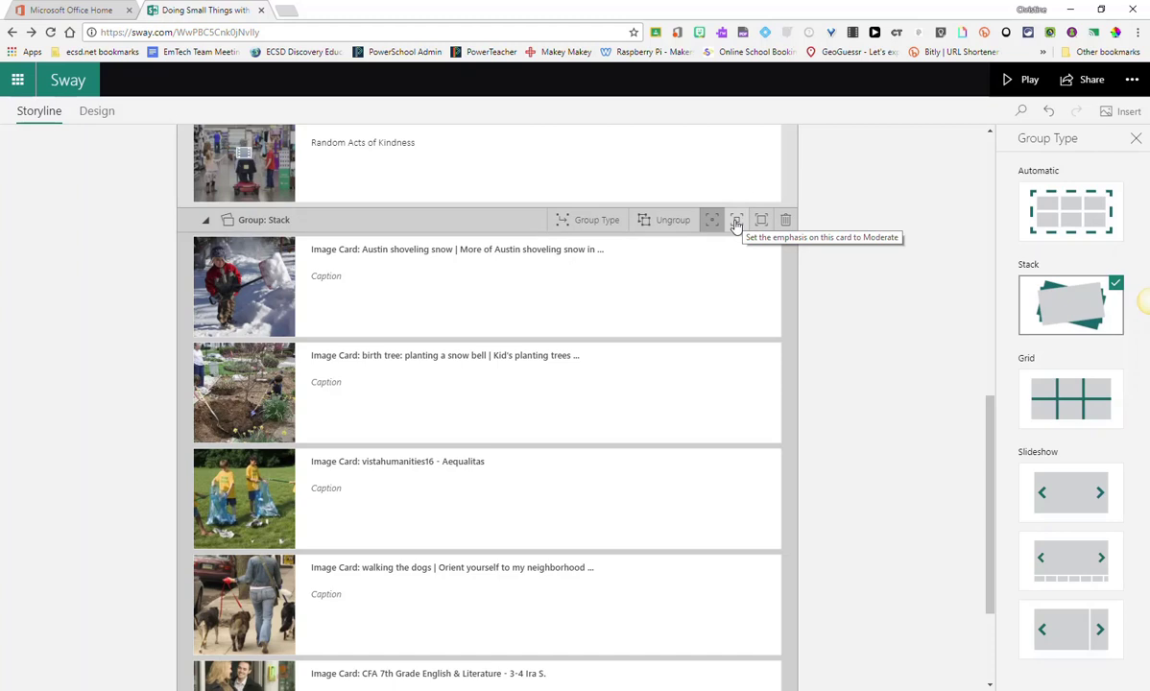
left_click(736, 223)
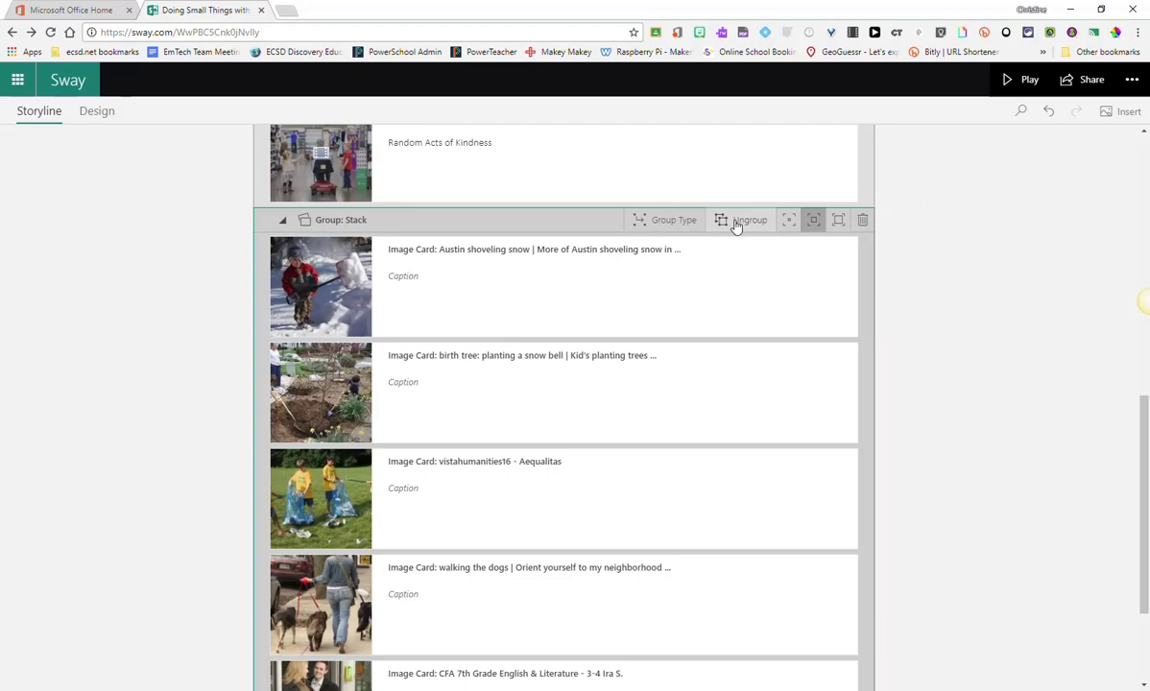
Preview the image stack in the Design view and flip through its pictures
left_click(97, 111)
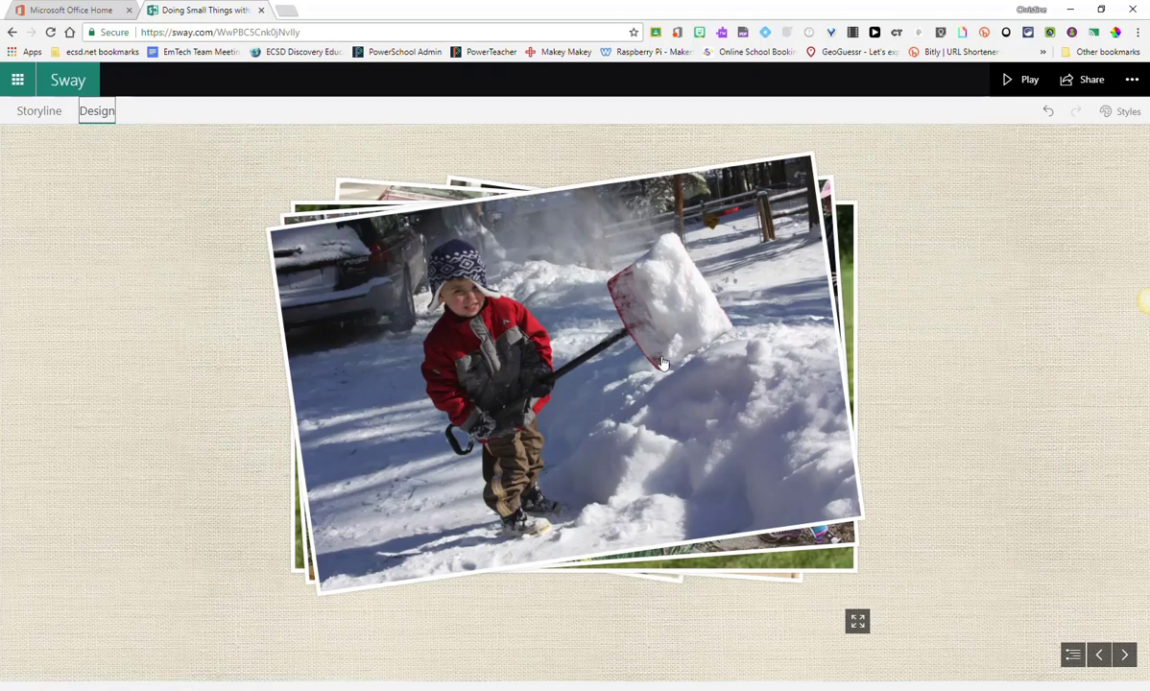
left_click(568, 377)
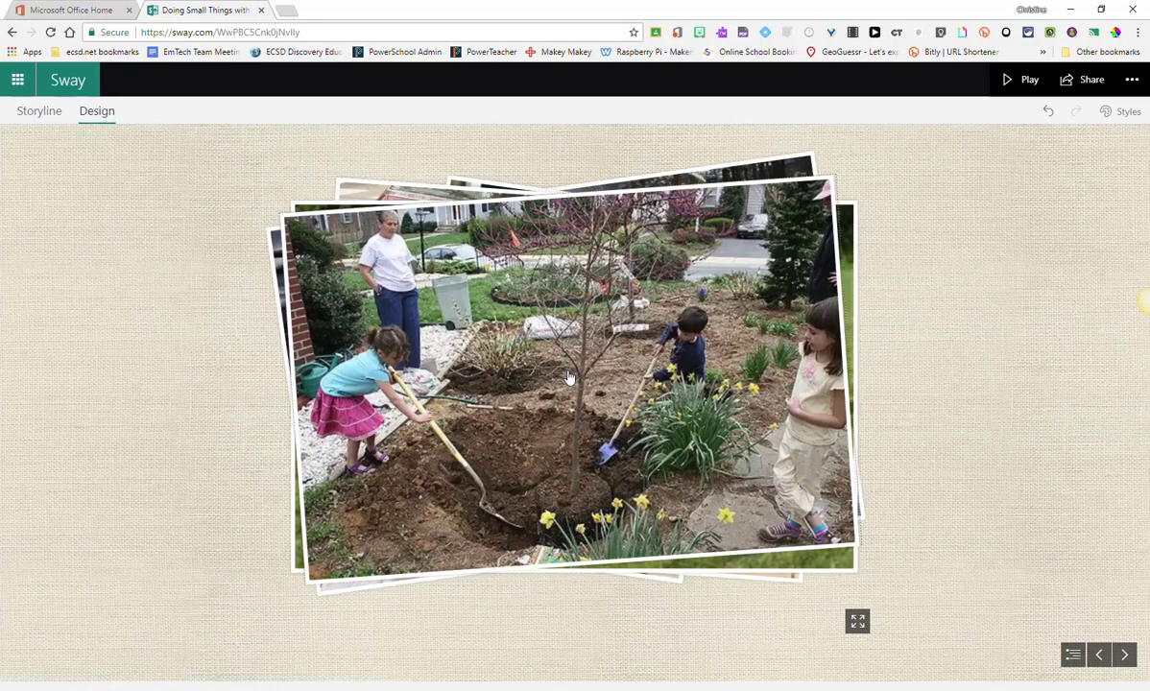
left_click(569, 378)
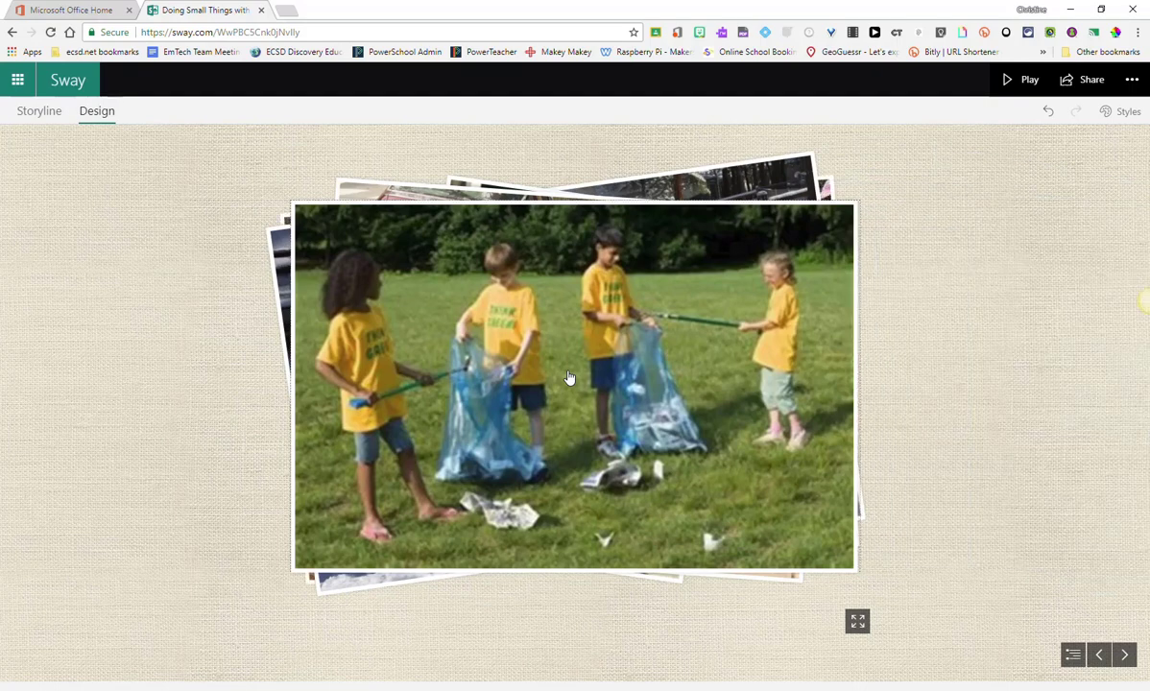
left_click(568, 377)
left_click(569, 377)
left_click(568, 378)
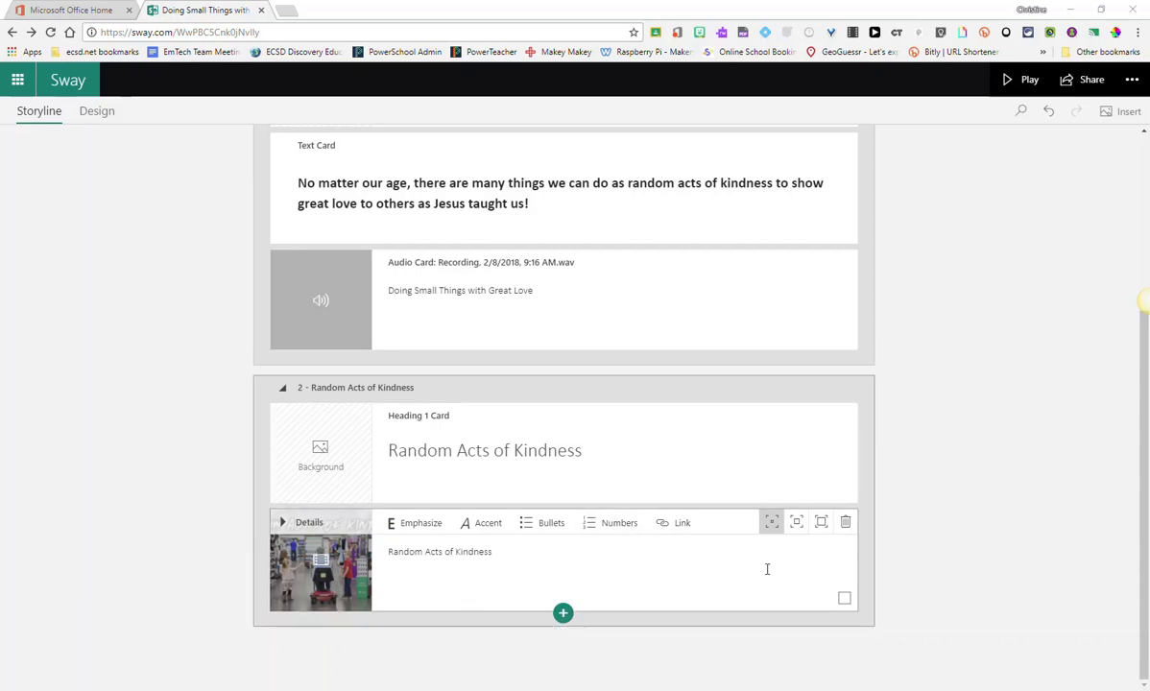
Insert an empty Stack group below the video card in the Random Acts of Kindness section
left_click(564, 615)
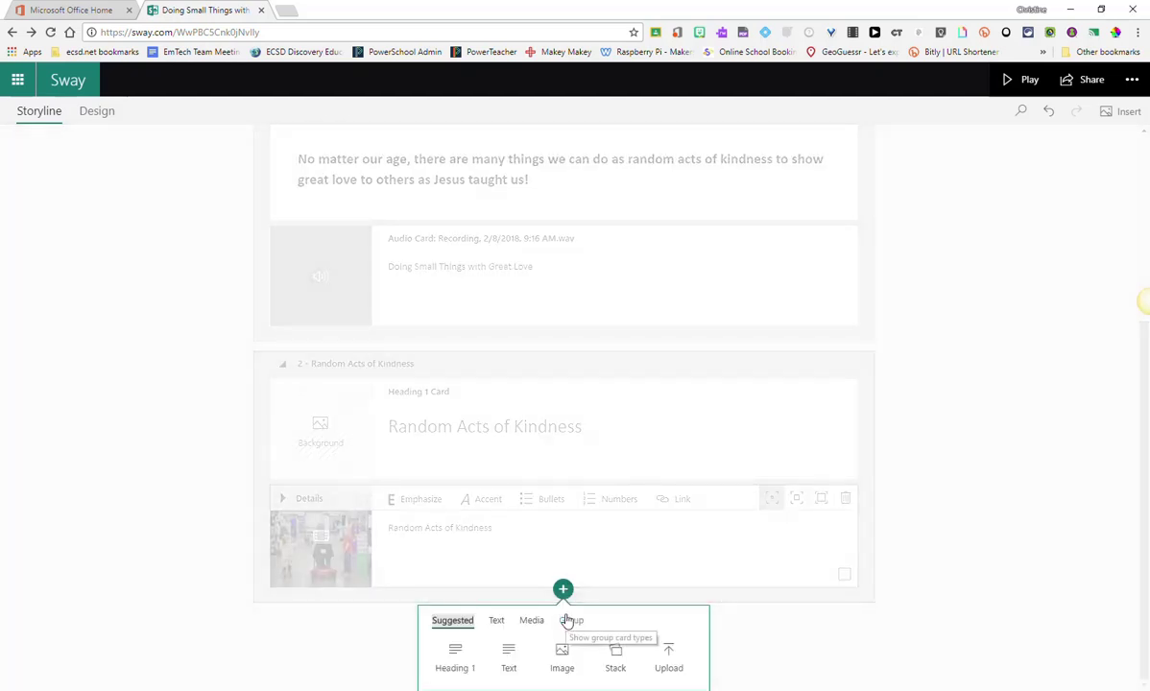
left_click(572, 622)
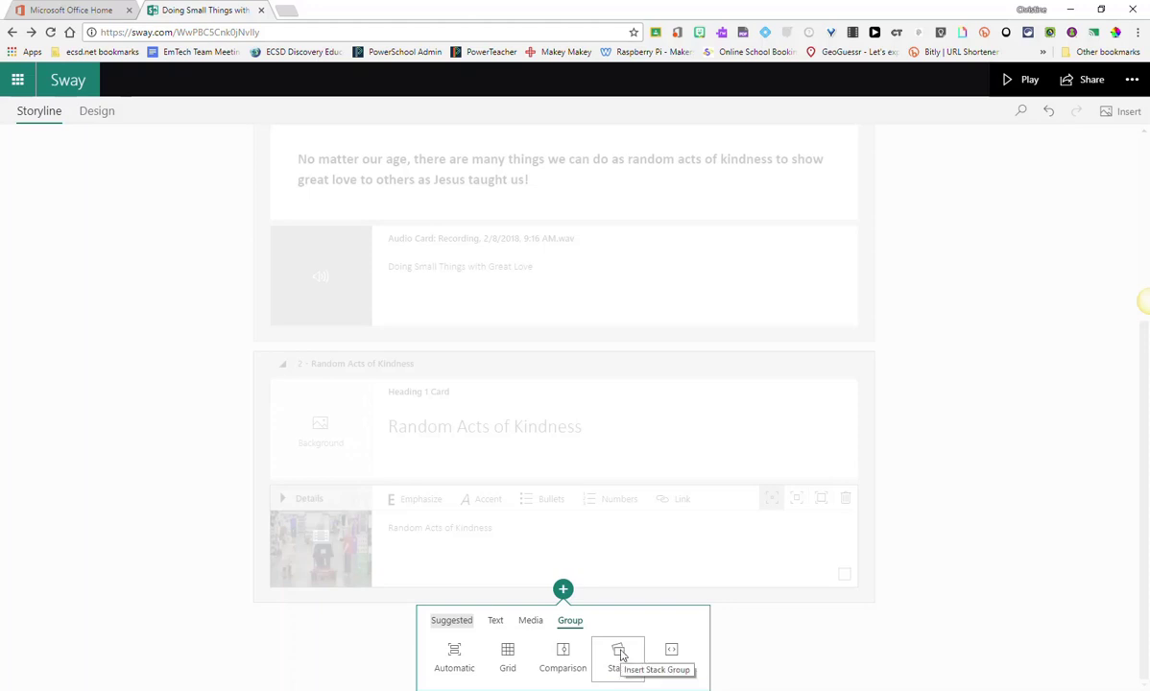
left_click(619, 654)
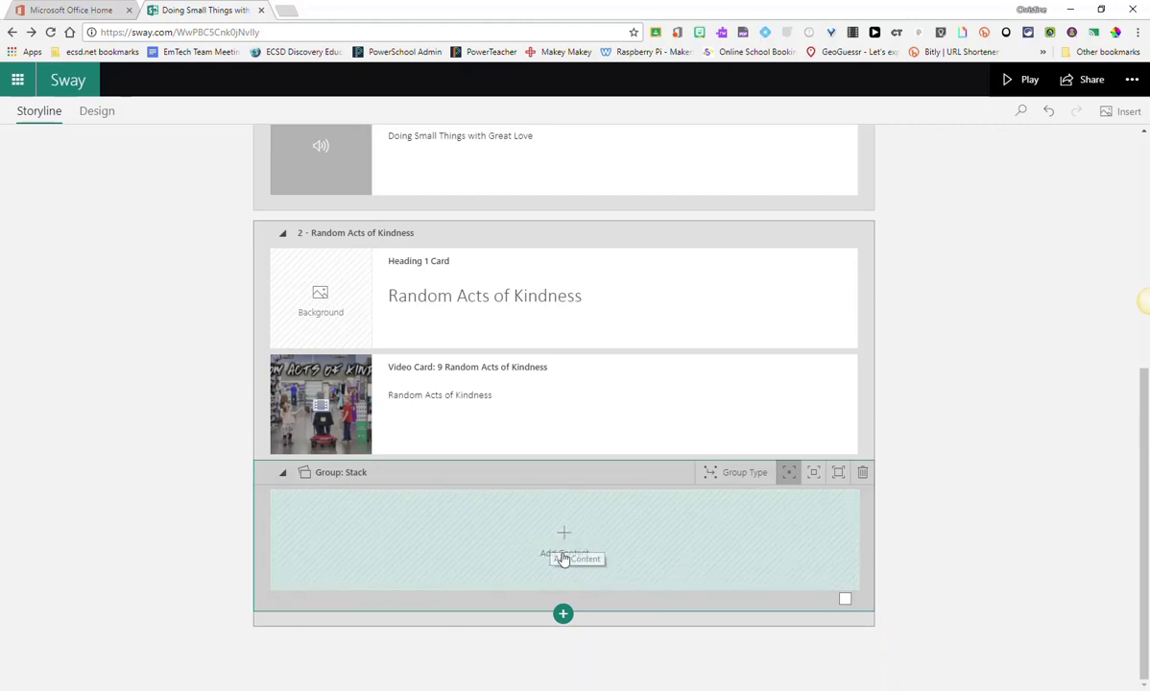
Add an image card to the empty Stack group with the picture of the couple holding a door open
left_click(570, 537)
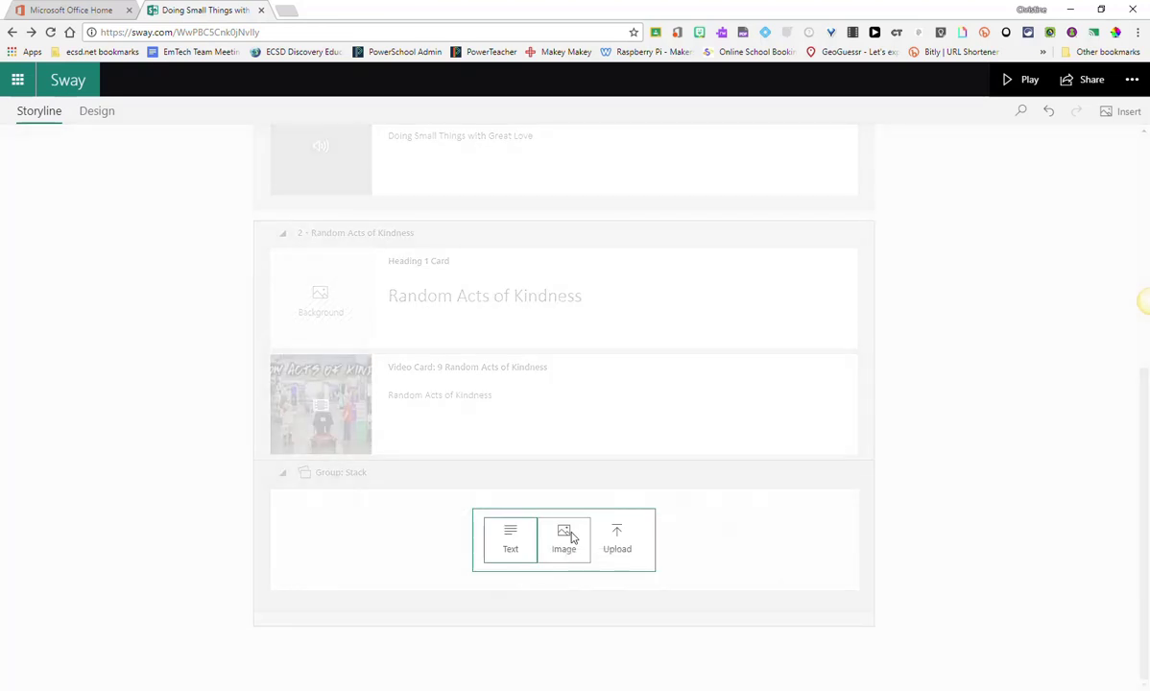
left_click(566, 541)
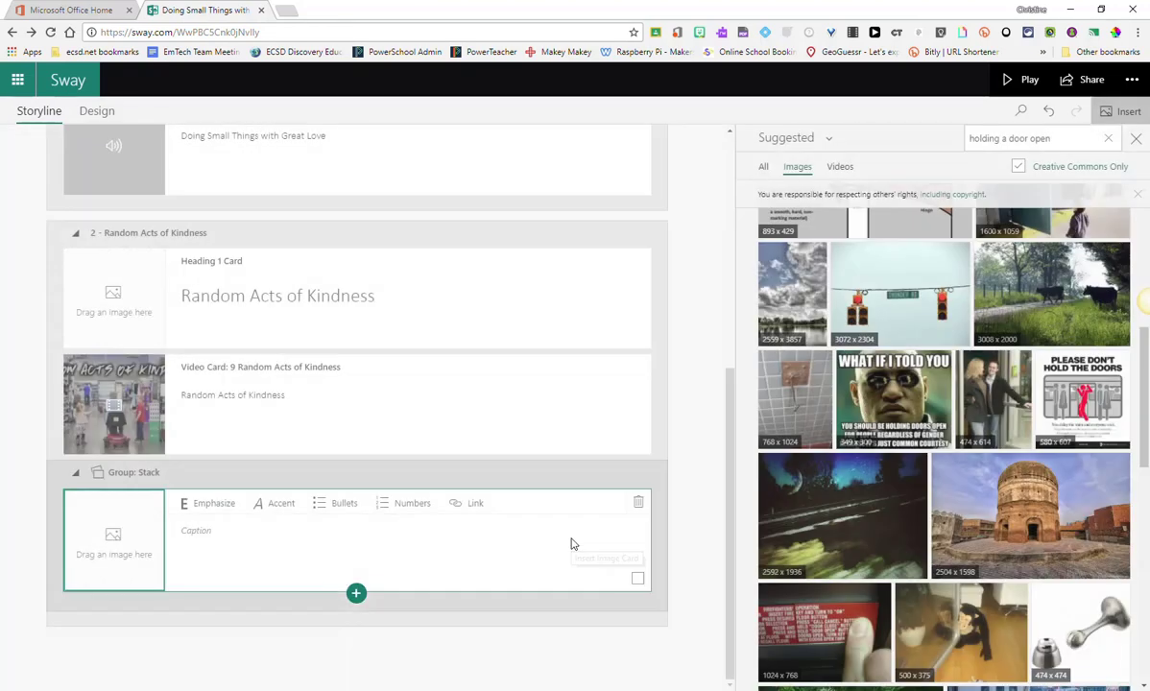
left_click(1009, 394)
left_click(1065, 137)
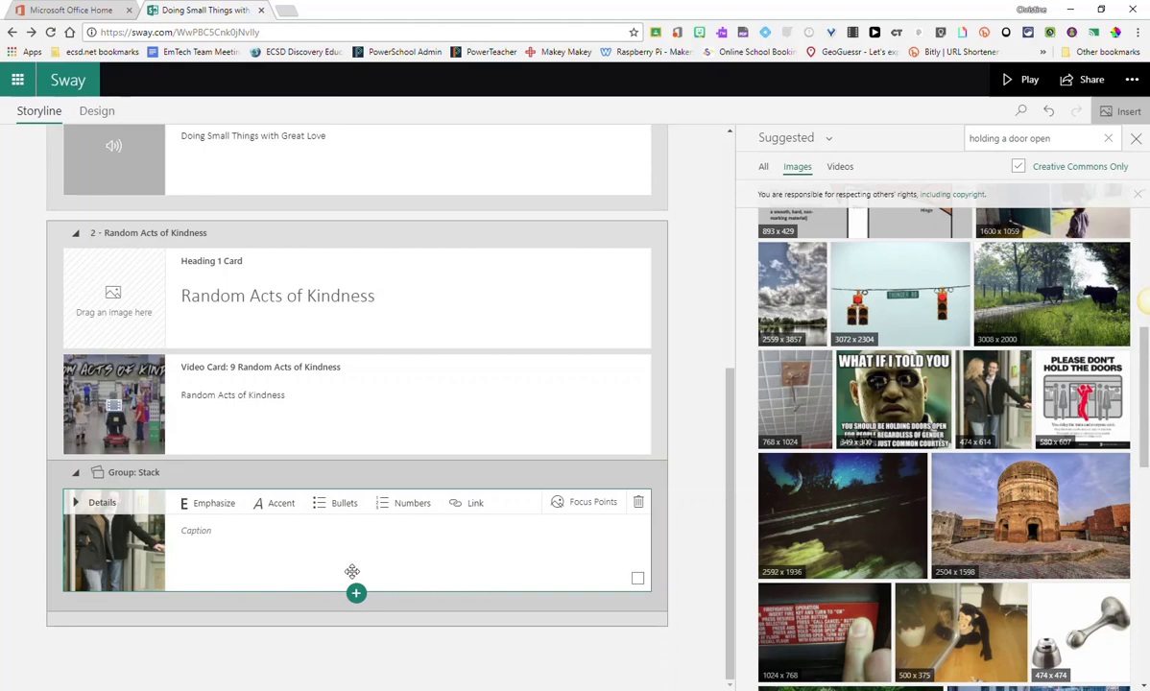
Add a second image card to the stack, search for "planting trees" and choose the picture of children planting a tree
left_click(356, 596)
left_click(354, 638)
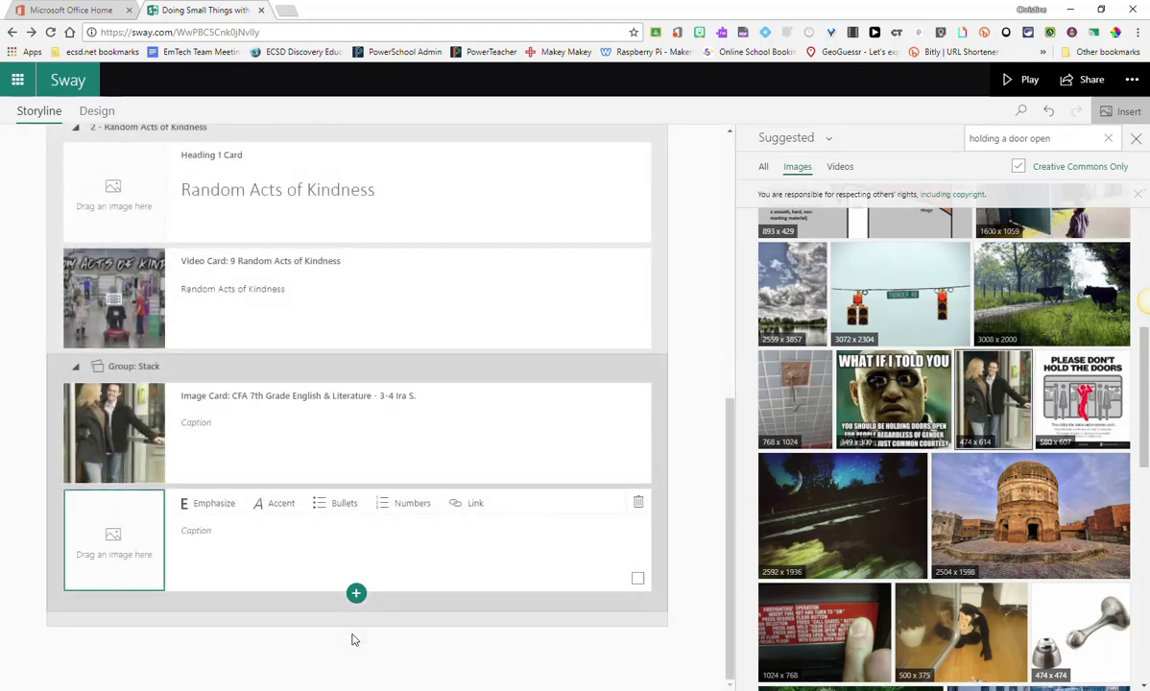
left_click(1109, 140)
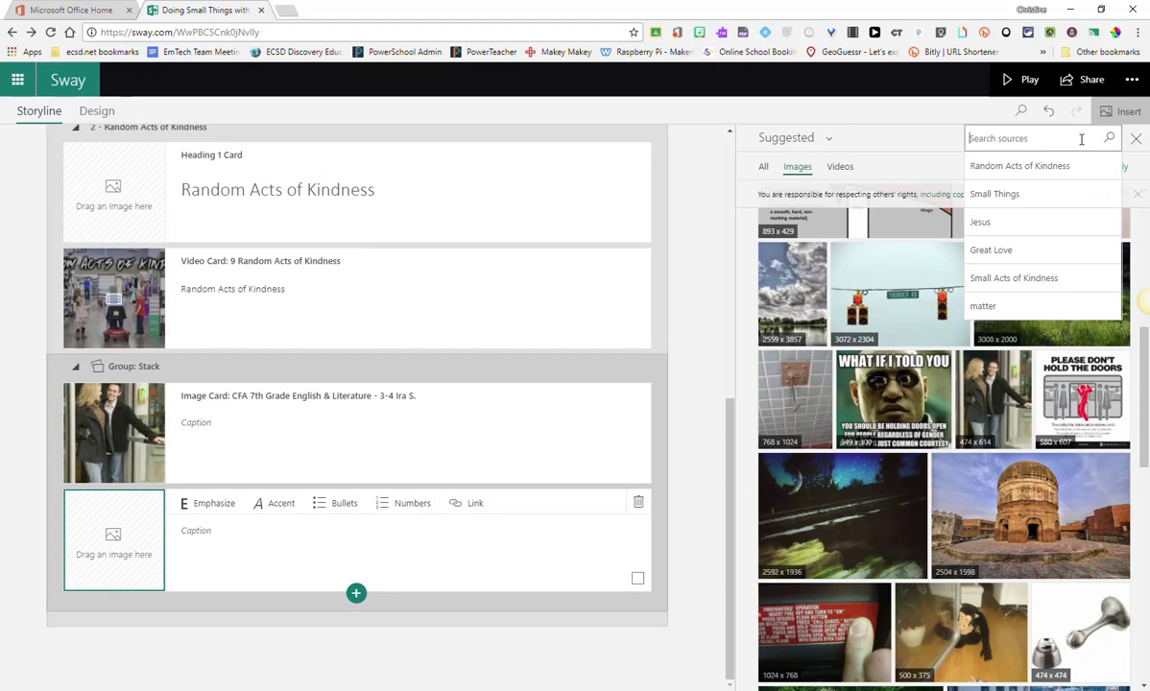
type("planting ")
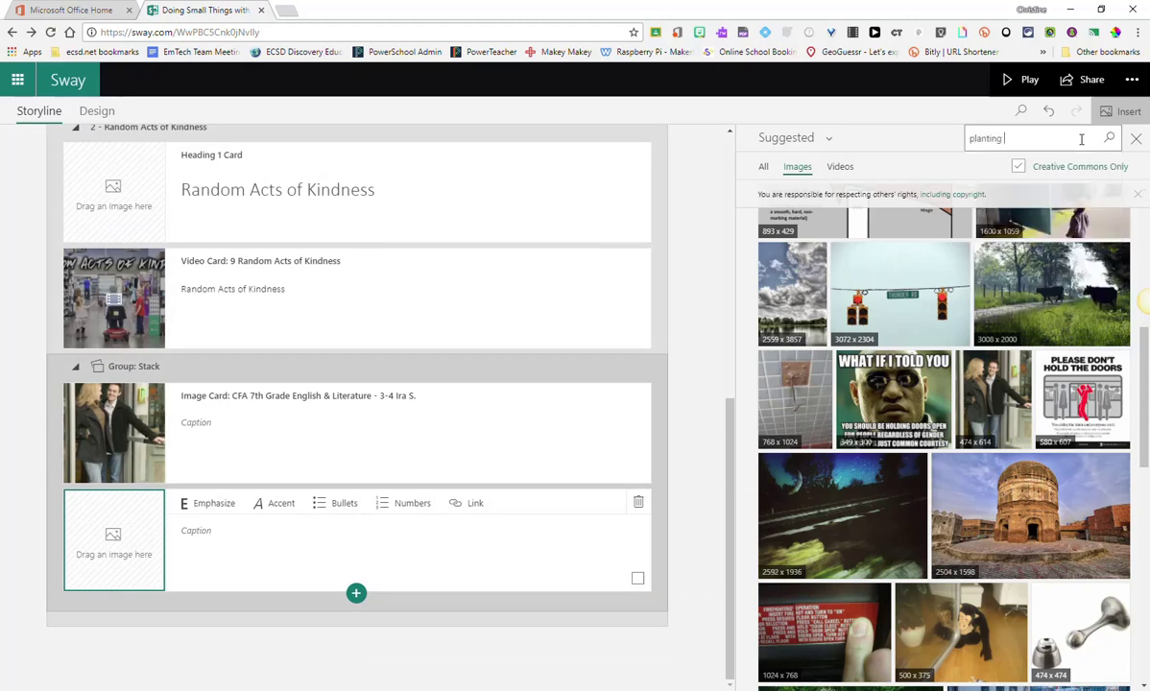
type("trees")
key("Return")
left_click(824, 457)
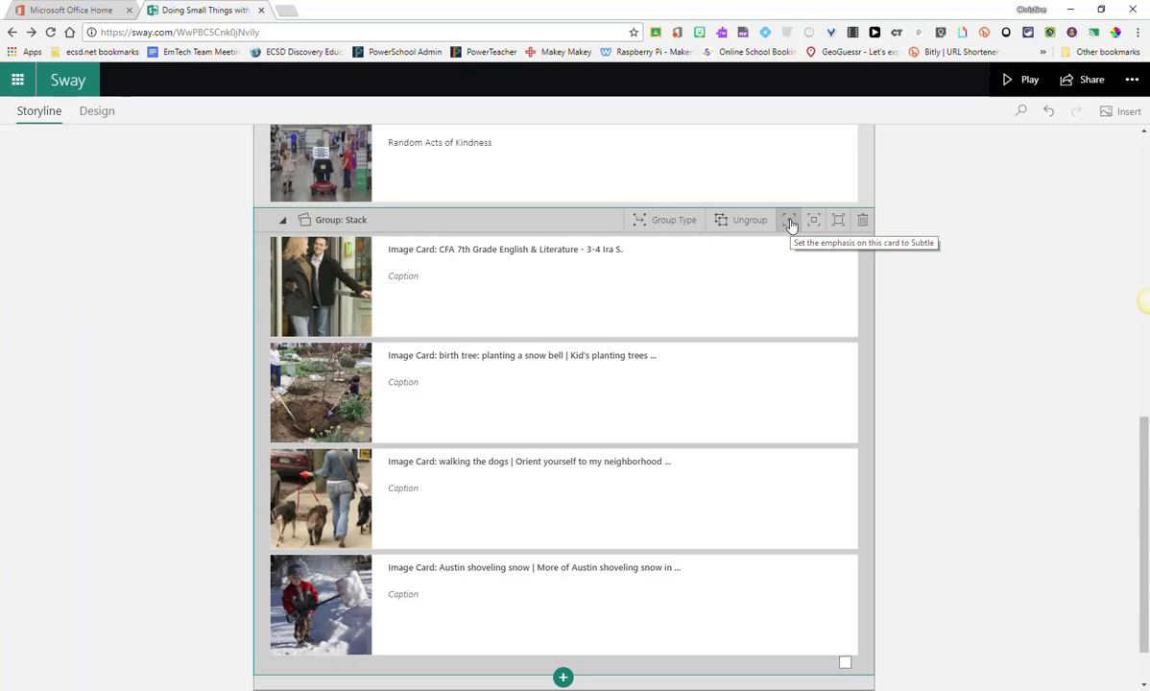
Set the Stack group's emphasis to Moderate and preview the stack in the Design view
left_click(790, 223)
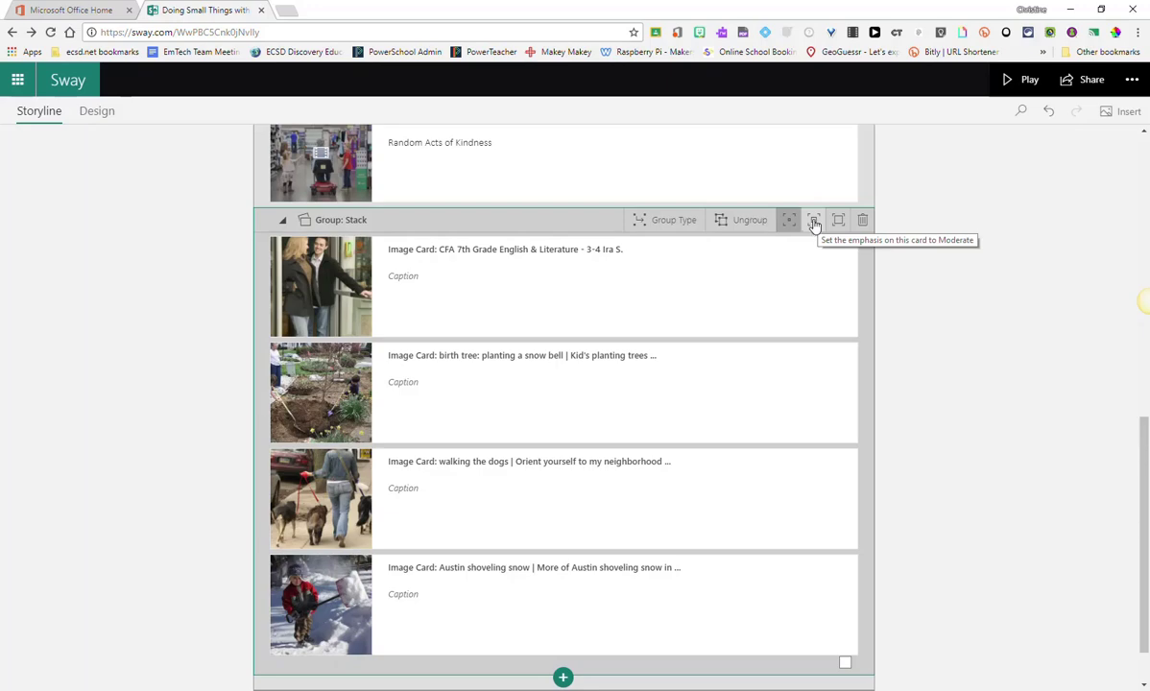
left_click(815, 223)
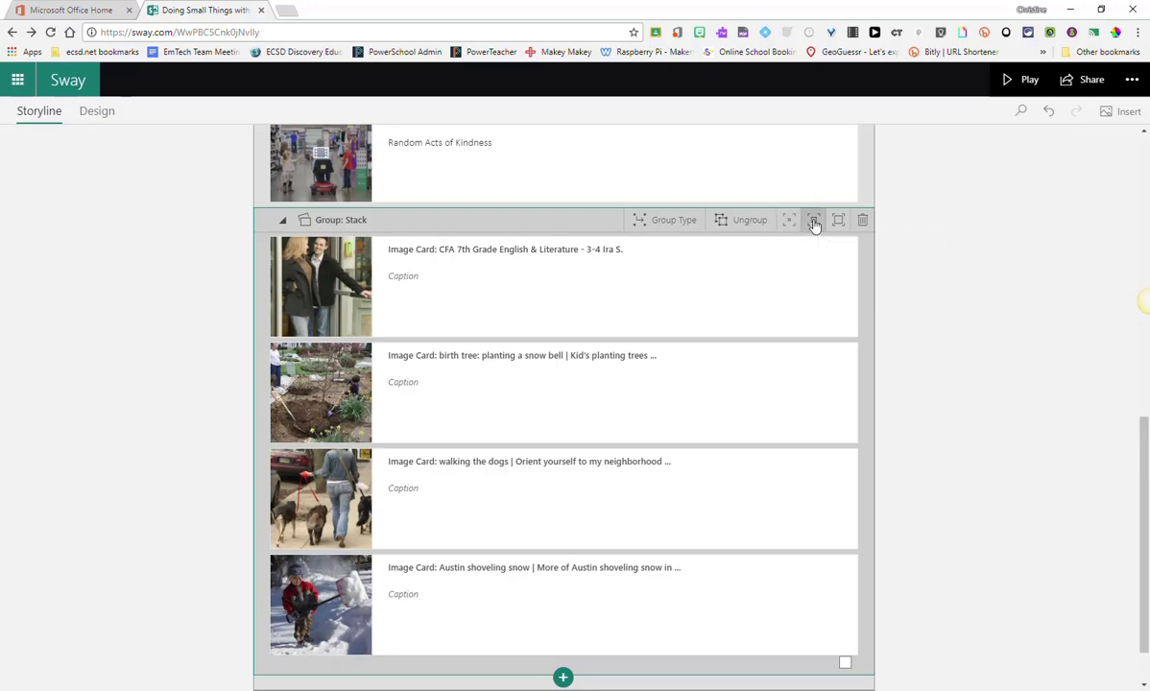
left_click(97, 111)
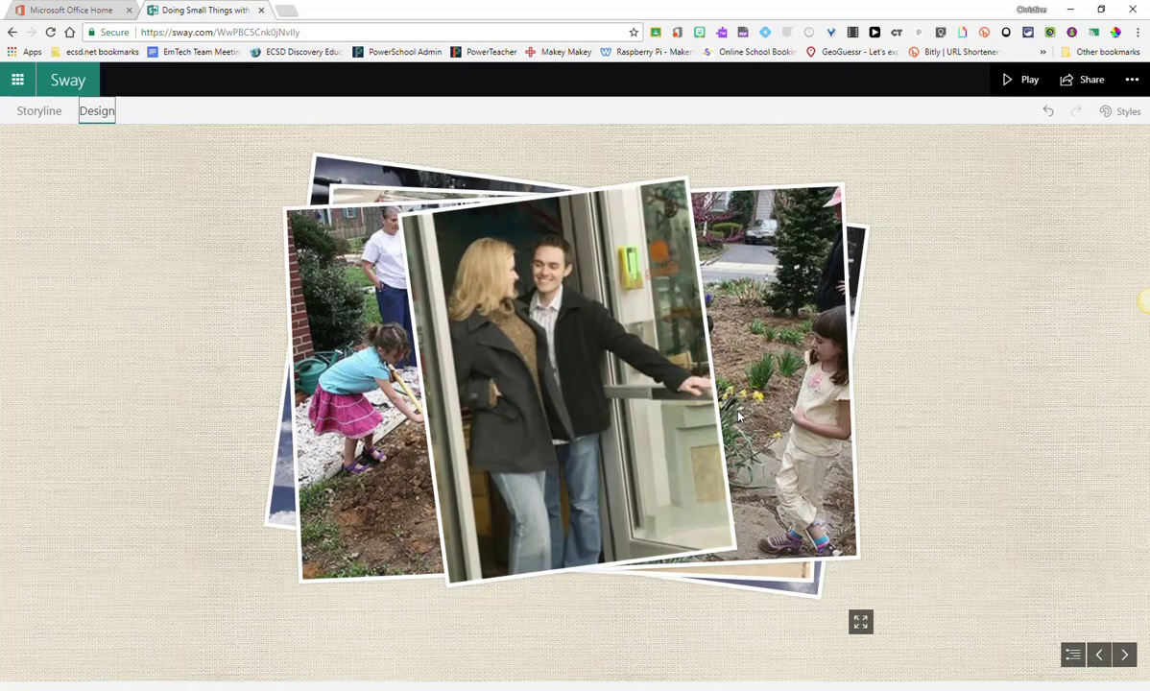